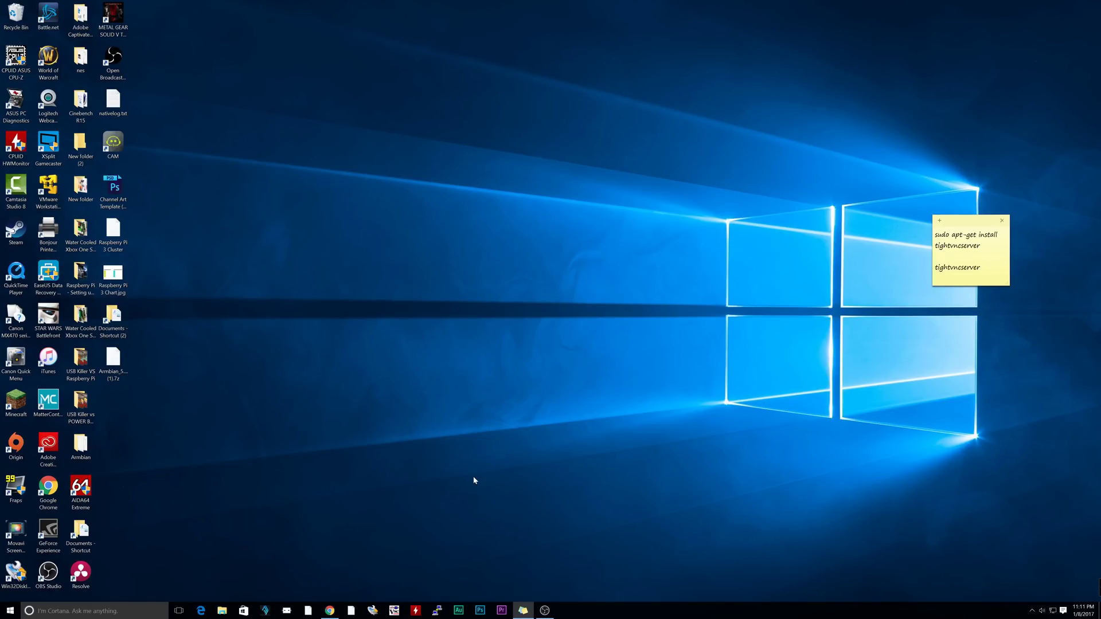
Start downloading the Armbian Debian Jessie image for Orange Pi PC from armbian.com
{"action": "left_click", "coordinate": [330, 610]}
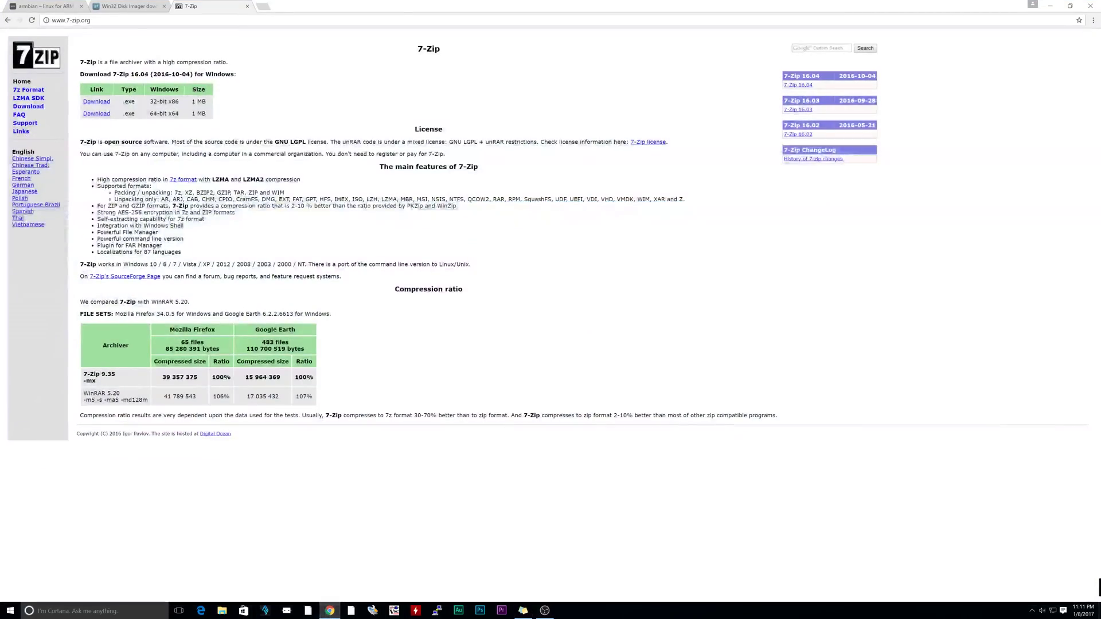
{"action": "key", "text": "ctrl+1"}
{"action": "key", "text": "ctrl+l"}
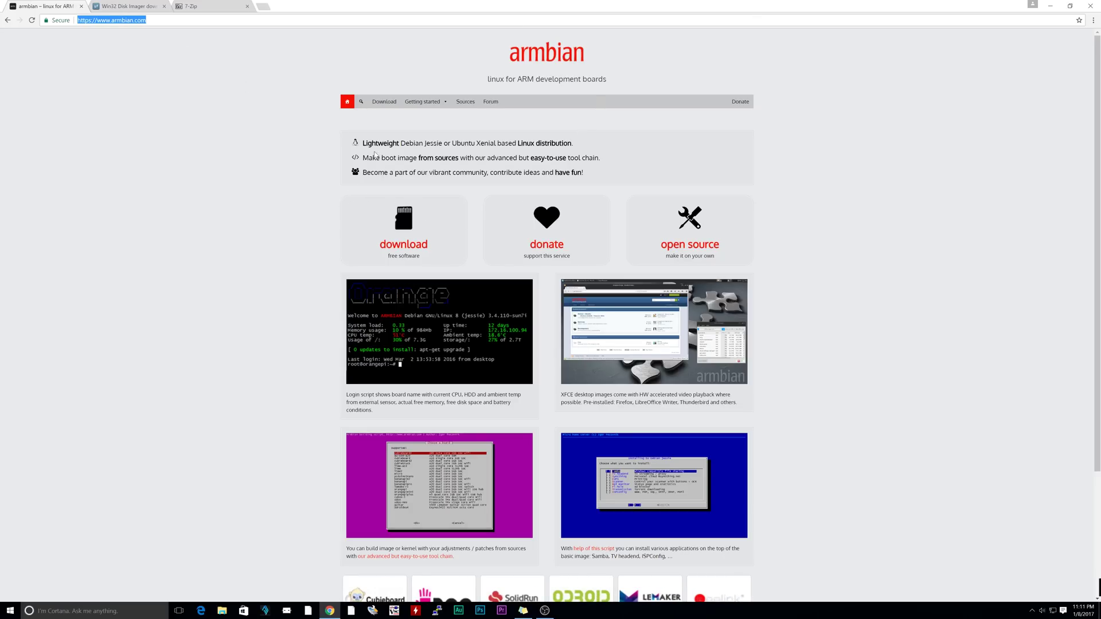
{"action": "left_click", "coordinate": [424, 245]}
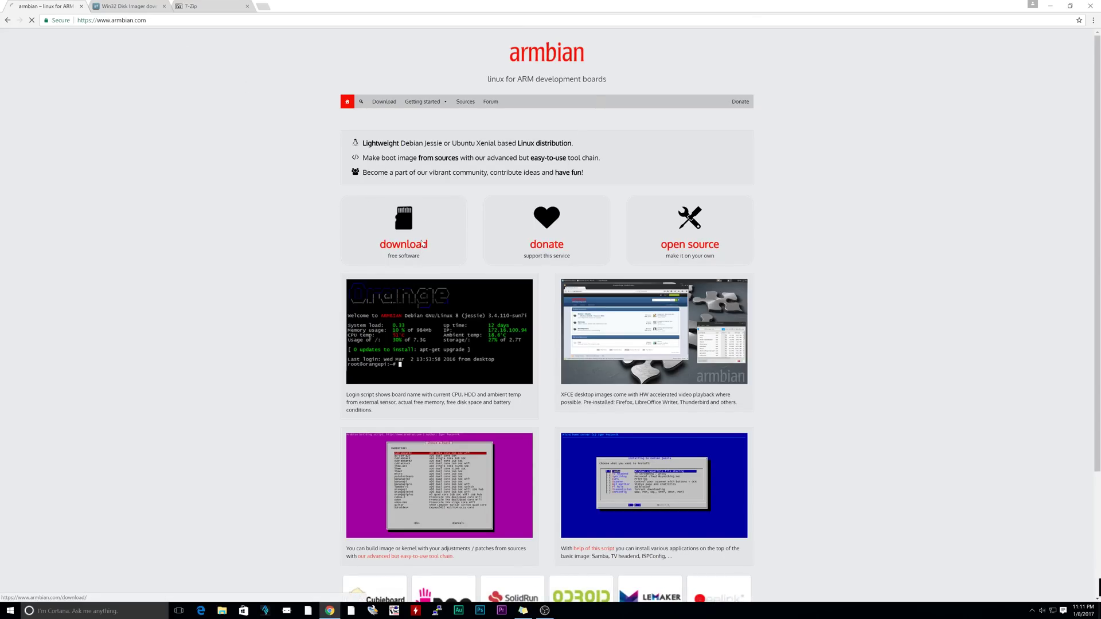
{"action": "scroll", "coordinate": [854, 276], "scroll_direction": "down", "scroll_amount": 6}
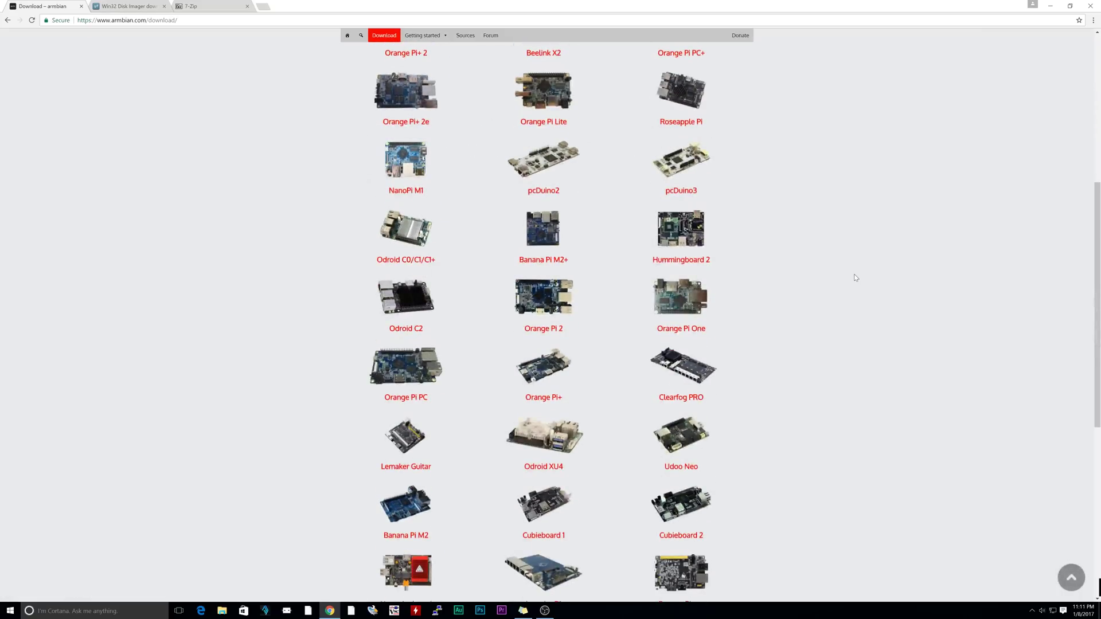
{"action": "left_click", "coordinate": [405, 380]}
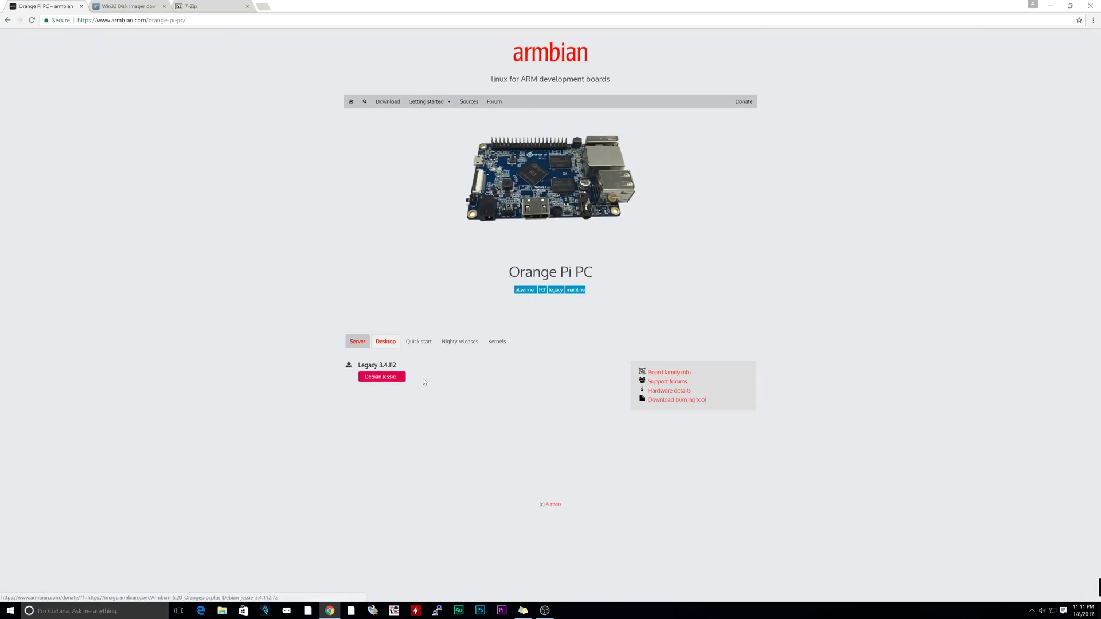
{"action": "left_click", "coordinate": [383, 379]}
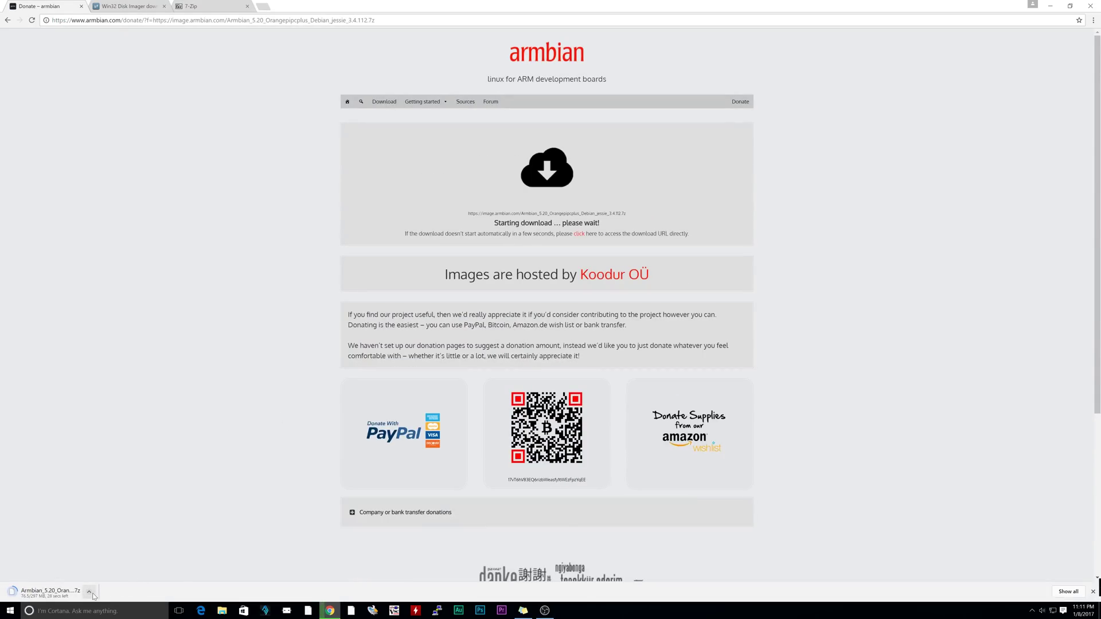
Cancel the Armbian download and switch to the Win32 Disk Imager page
{"action": "left_click", "coordinate": [89, 591]}
{"action": "left_click", "coordinate": [109, 579]}
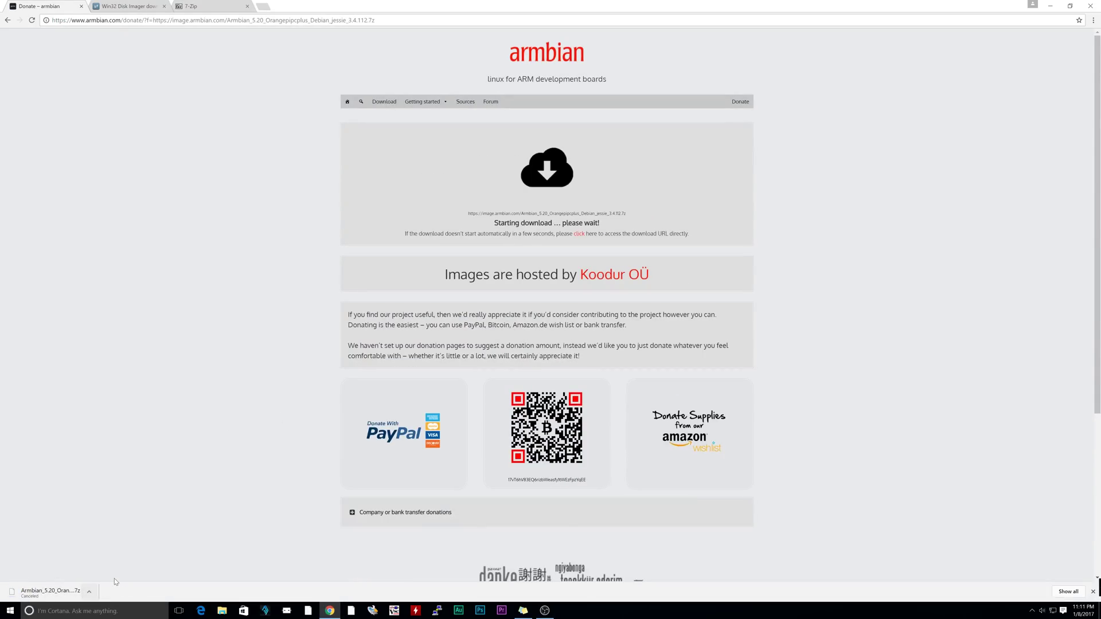
{"action": "left_click", "coordinate": [106, 6]}
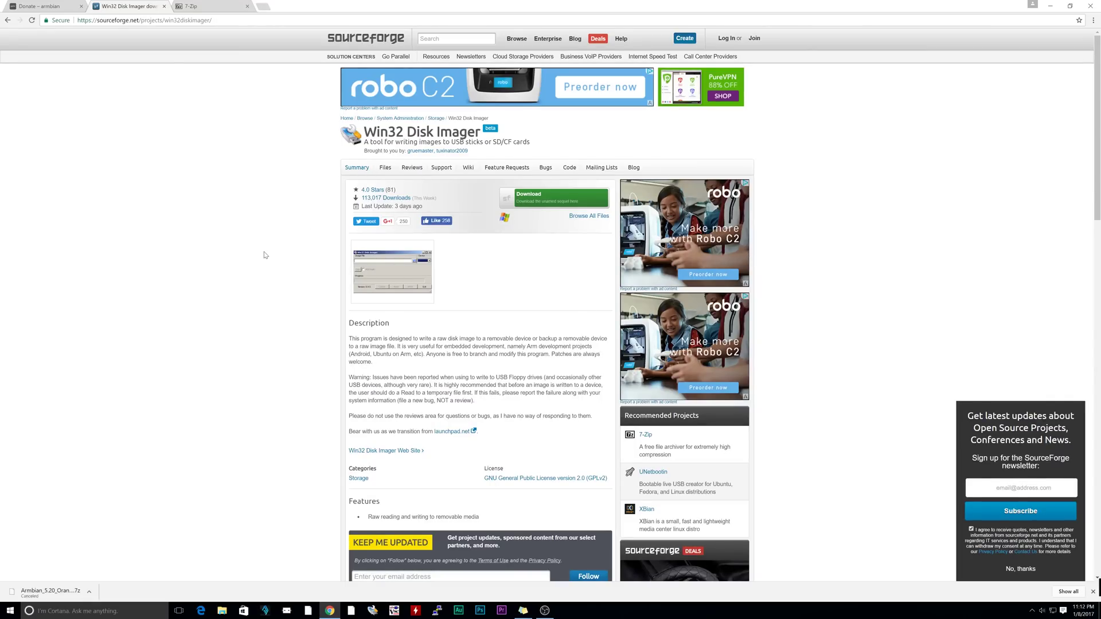
Open the Win32 Disk Imager Files listing on SourceForge and its Archive folder
{"action": "key", "text": "ctrl+l"}
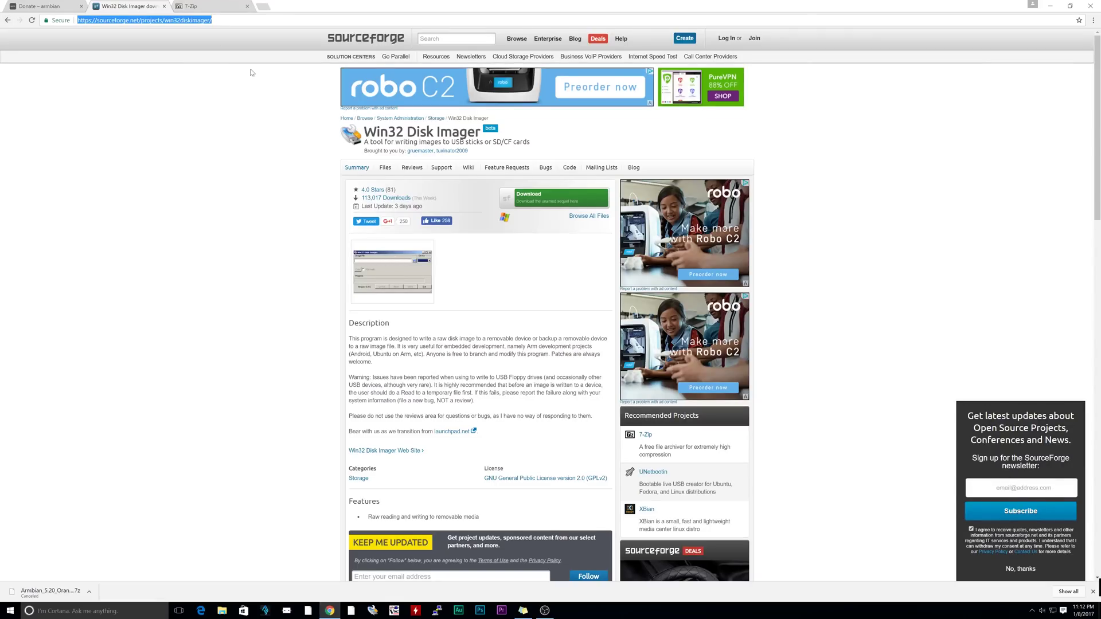
{"action": "left_click", "coordinate": [386, 168]}
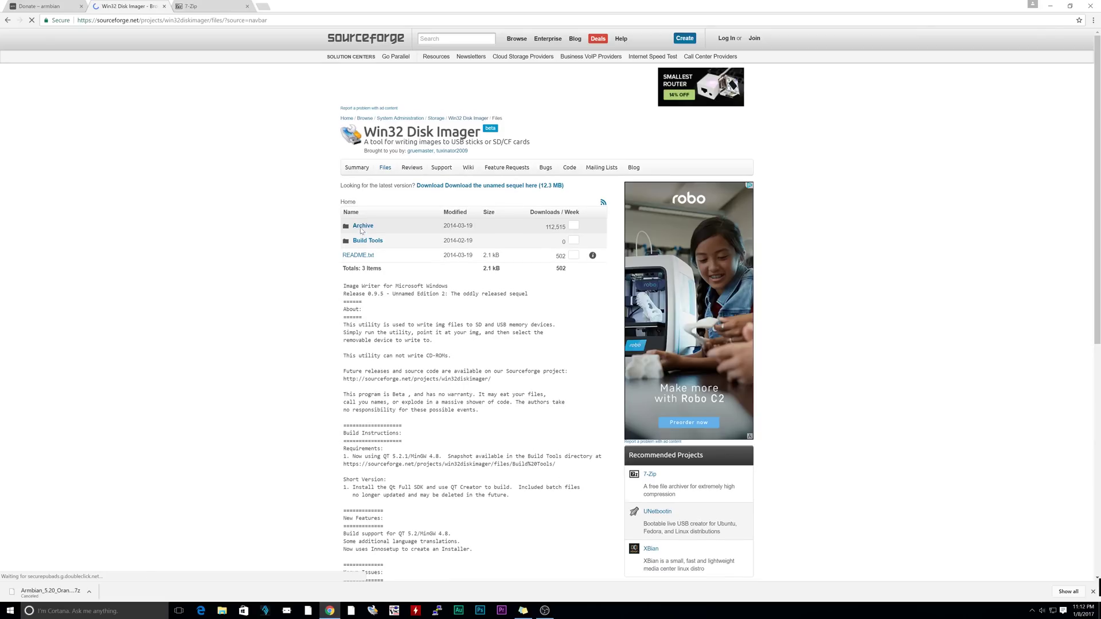
{"action": "left_click", "coordinate": [363, 229]}
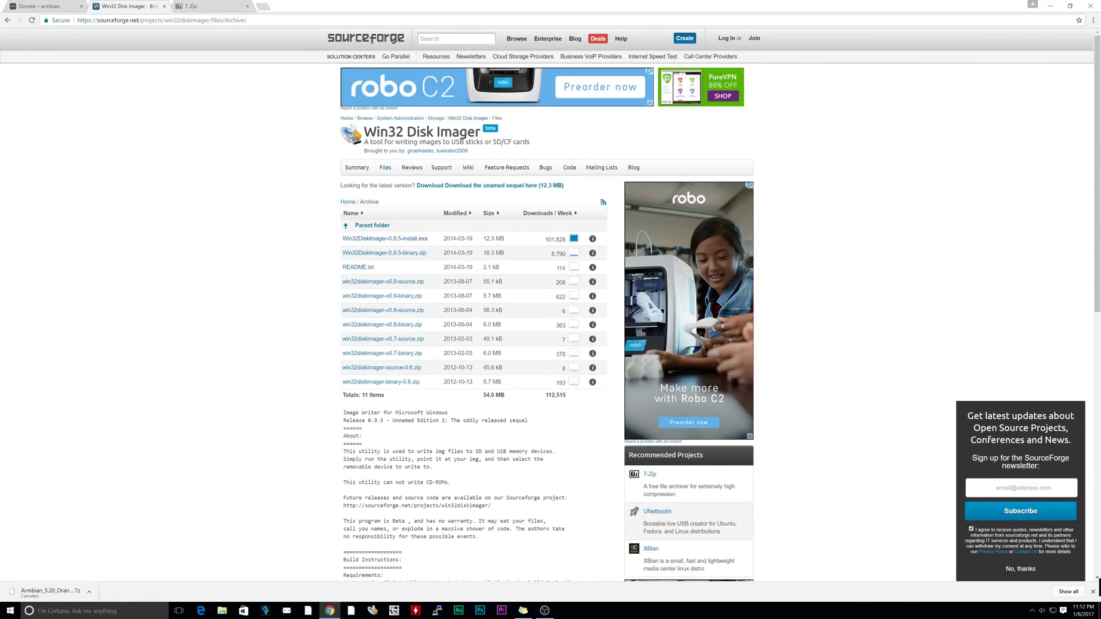
Switch to the 7-Zip website tab in Chrome
{"action": "key", "text": "ctrl+Tab"}
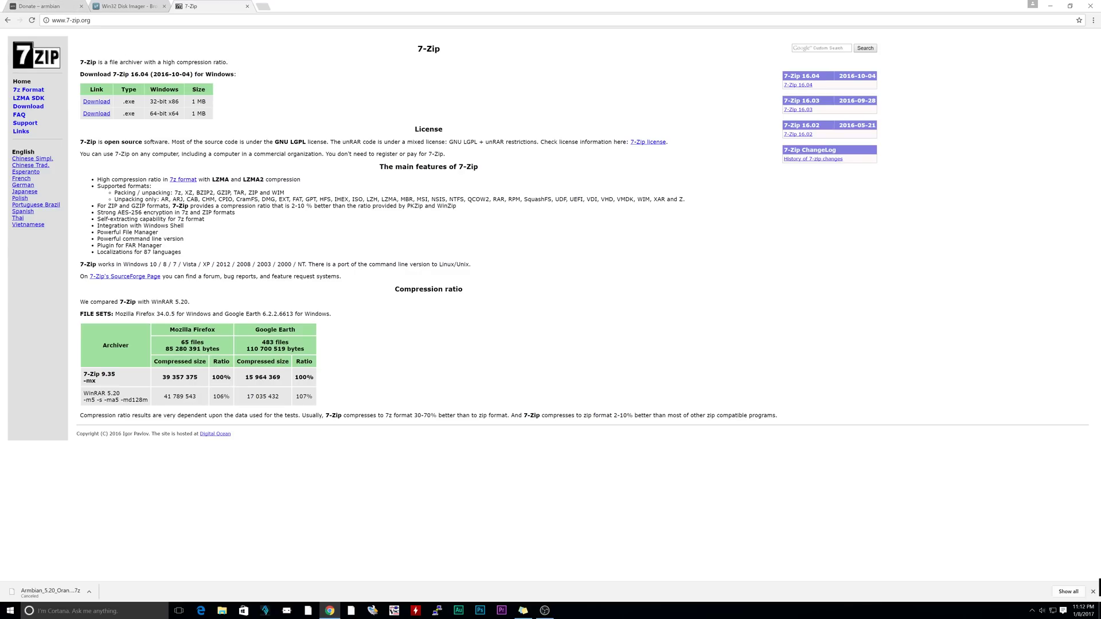
{"action": "key", "text": "ctrl+l"}
{"action": "key", "text": "End"}
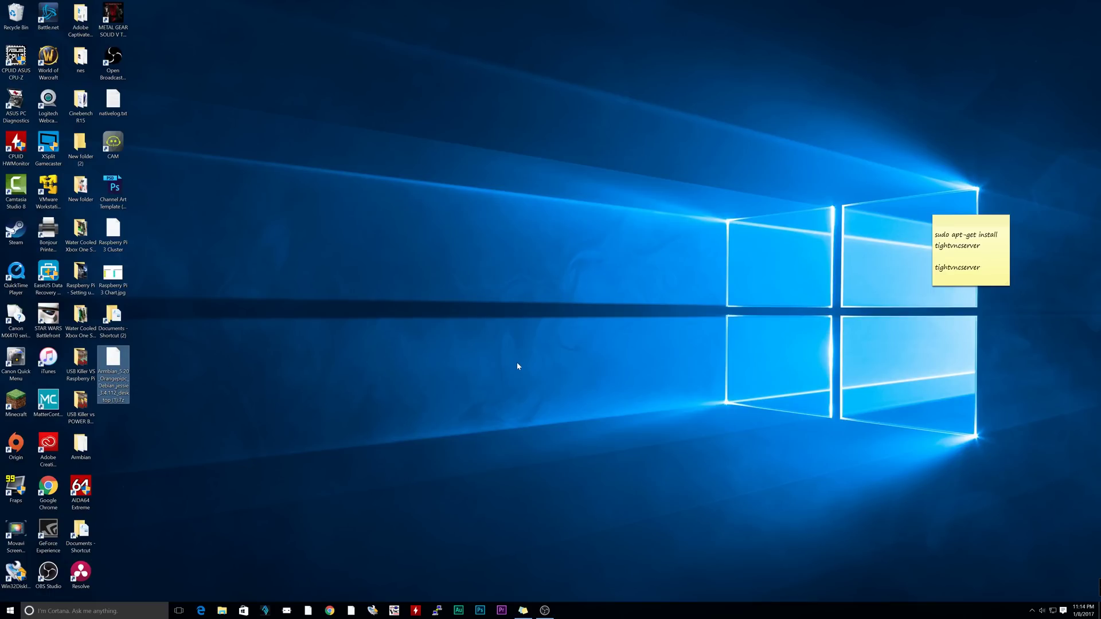
Open the downloaded Armbian archive in 7-Zip and select all five entries
{"action": "double_click", "coordinate": [117, 364]}
{"action": "left_click", "coordinate": [579, 261]}
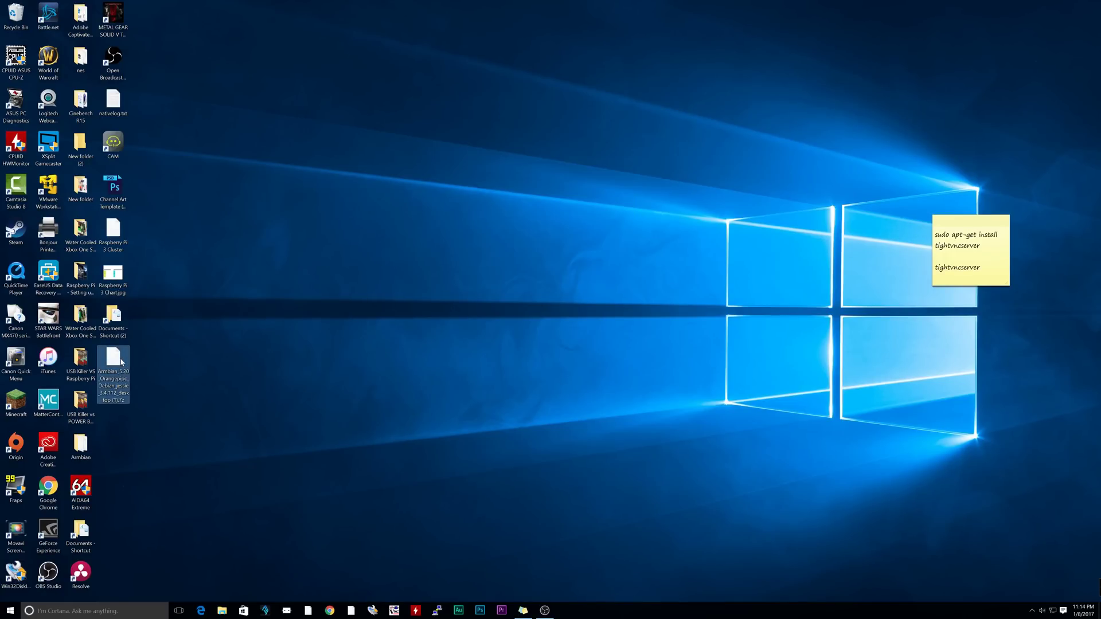
{"action": "right_click", "coordinate": [121, 360]}
{"action": "mouse_move", "coordinate": [158, 380]}
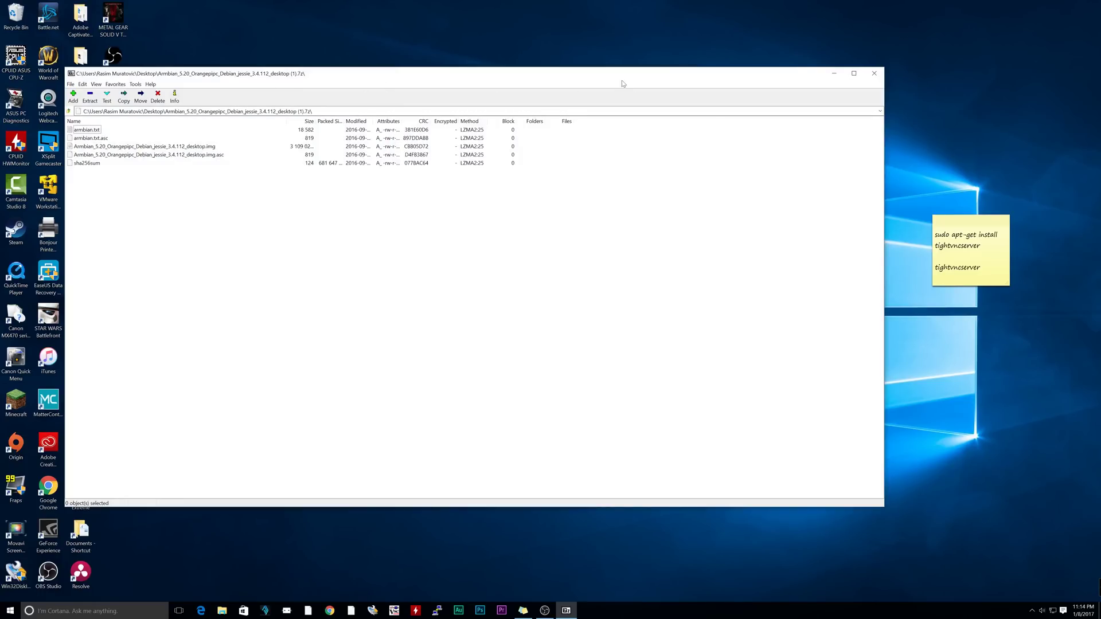
{"action": "left_click_drag", "start_coordinate": [131, 223], "coordinate": [95, 132]}
{"action": "right_click", "coordinate": [95, 131]}
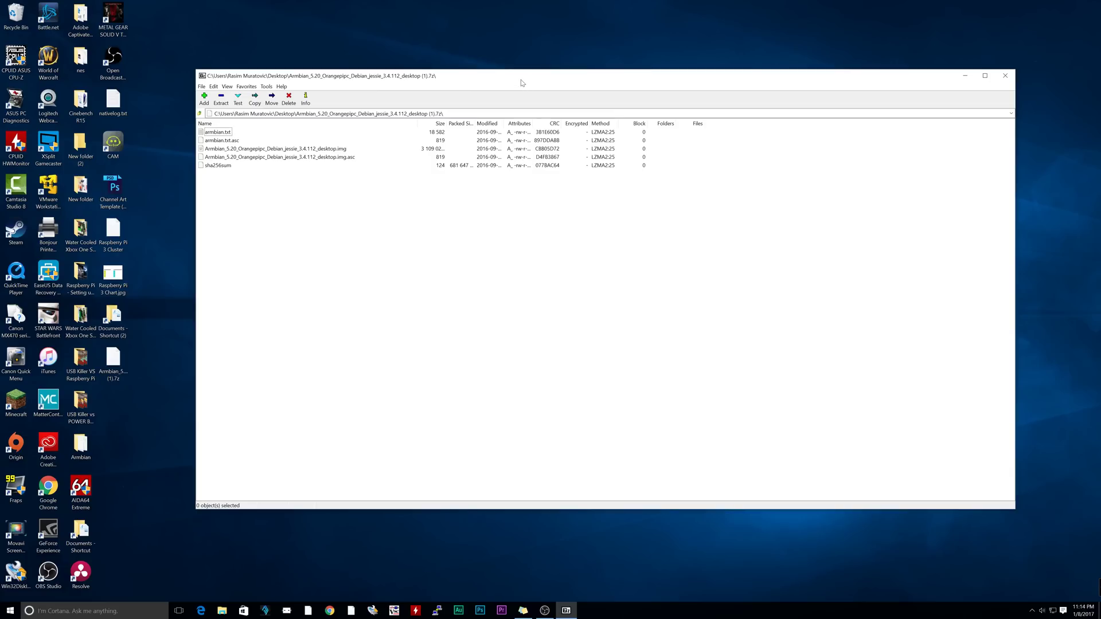
Create a desktop folder named New folder (3)
{"action": "left_click_drag", "start_coordinate": [524, 78], "coordinate": [585, 77]}
{"action": "right_click", "coordinate": [194, 155]}
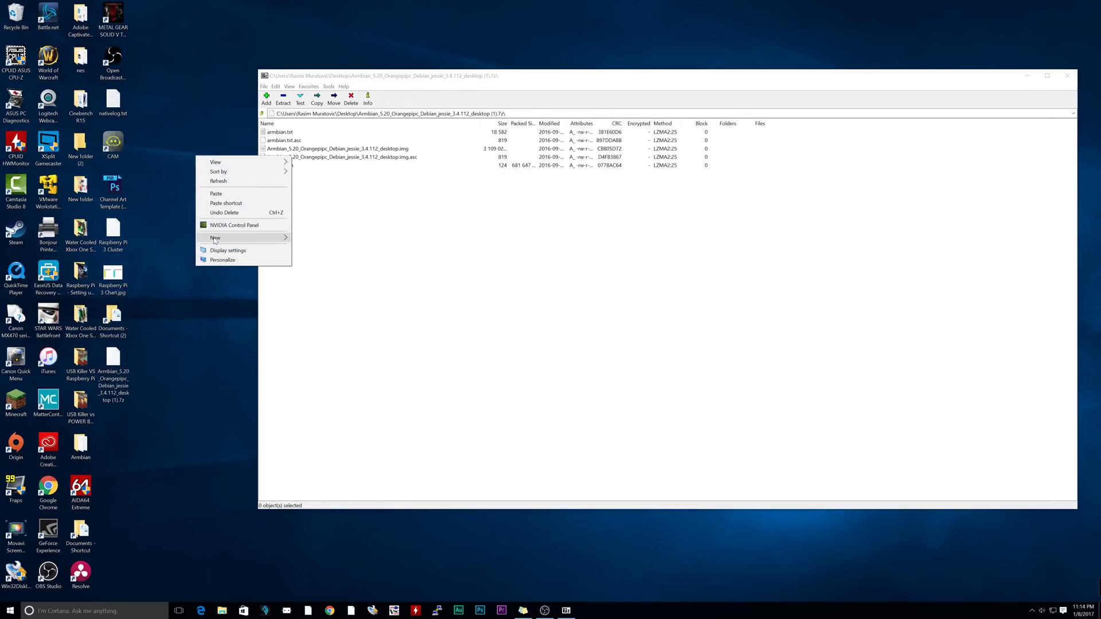
{"action": "mouse_move", "coordinate": [215, 237]}
{"action": "left_click", "coordinate": [304, 237]}
{"action": "left_click", "coordinate": [226, 195]}
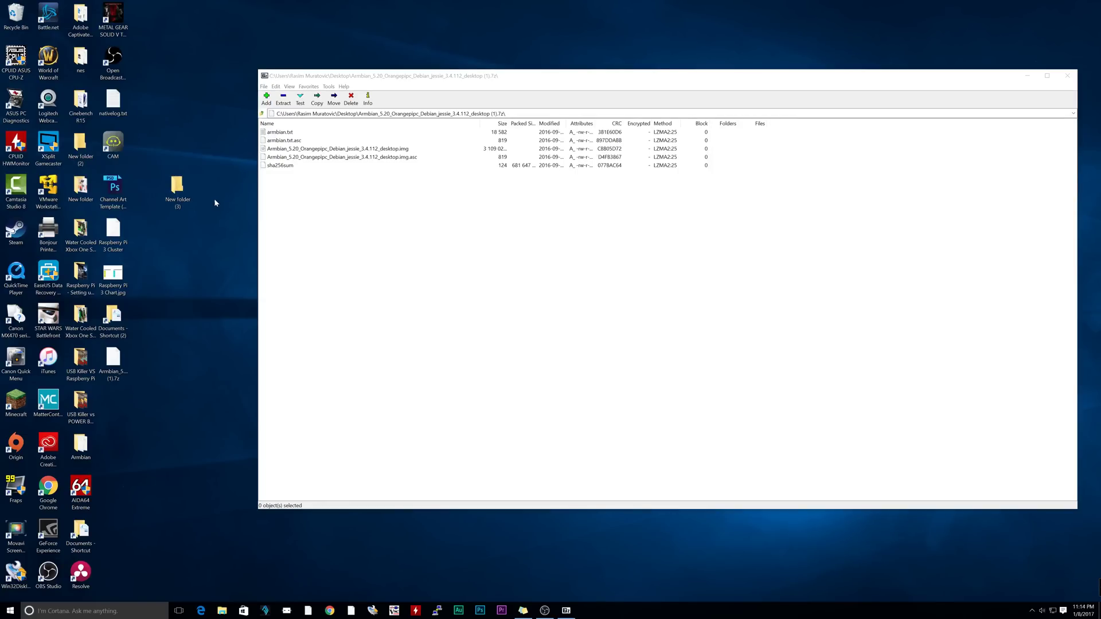
Extract the five archive entries into New folder (3) and close 7-Zip
{"action": "left_click_drag", "start_coordinate": [356, 206], "coordinate": [179, 189]}
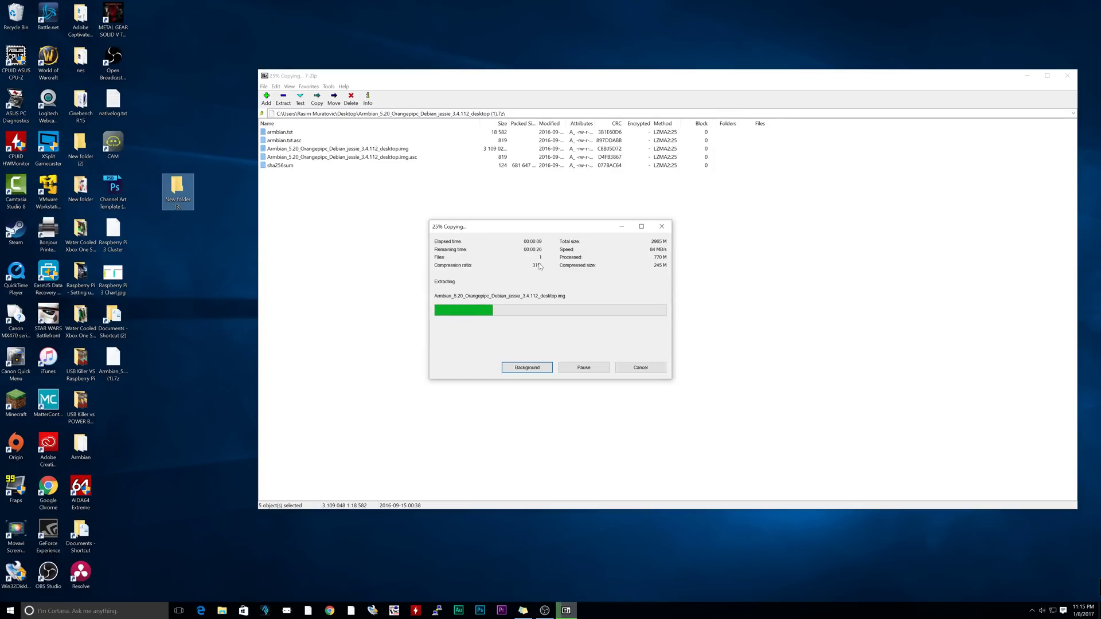
{"action": "left_click", "coordinate": [640, 368]}
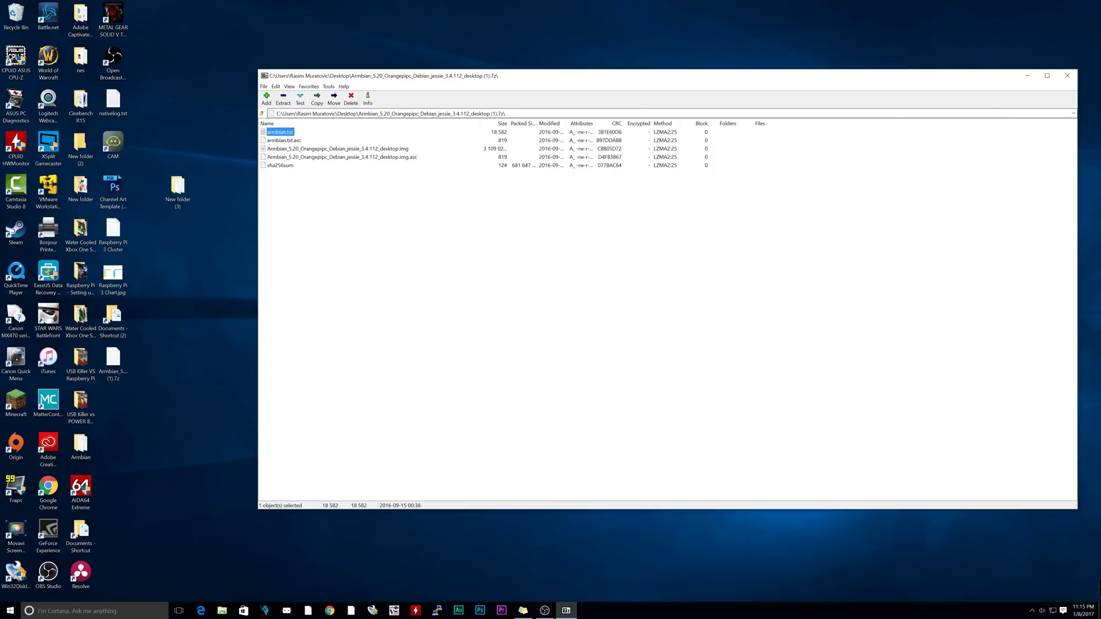
{"action": "left_click", "coordinate": [1067, 76]}
Load Armbian_5.20_Orangepipc_Debian_jessie_3.4.112_desktop.img from Desktop\New folder (3) as the image file
{"action": "left_click_drag", "start_coordinate": [178, 186], "coordinate": [178, 273]}
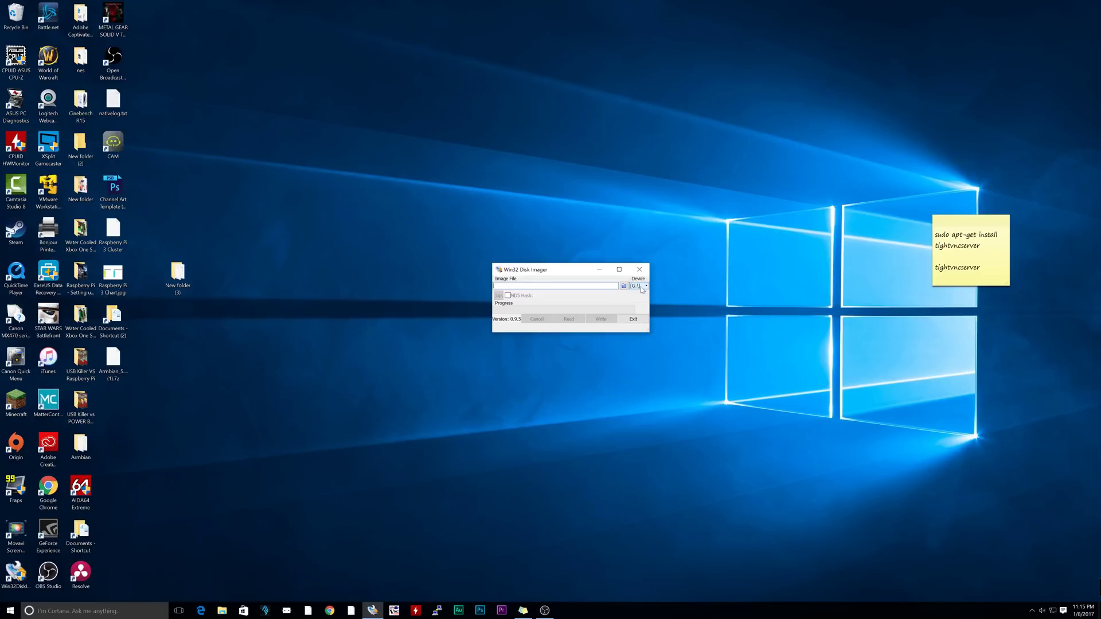
{"action": "left_click", "coordinate": [623, 286]}
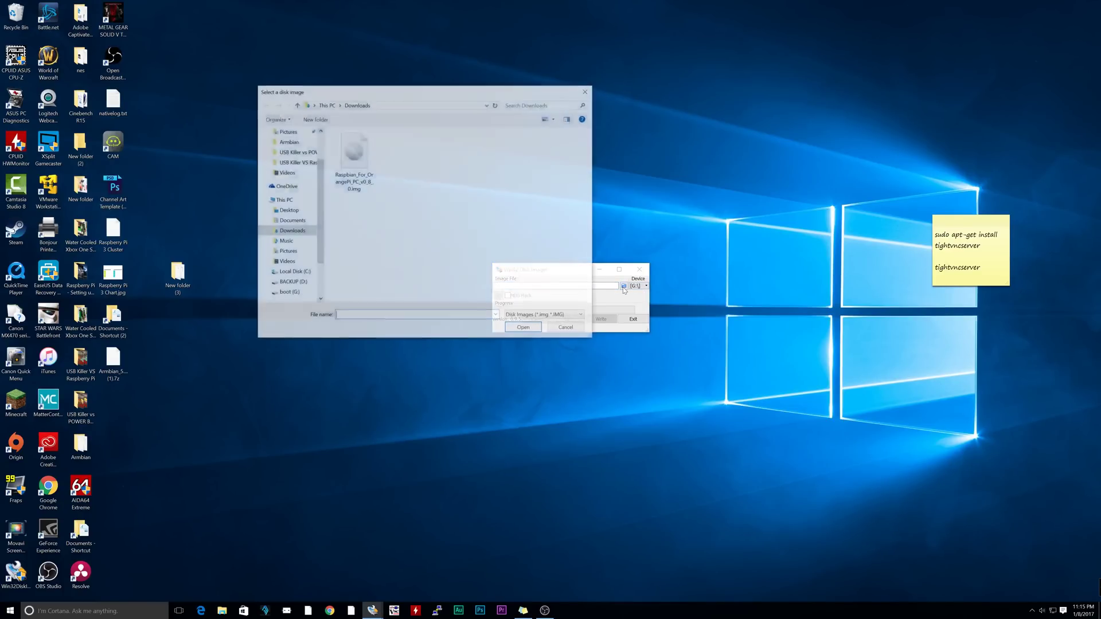
{"action": "left_click_drag", "start_coordinate": [373, 93], "coordinate": [479, 94]}
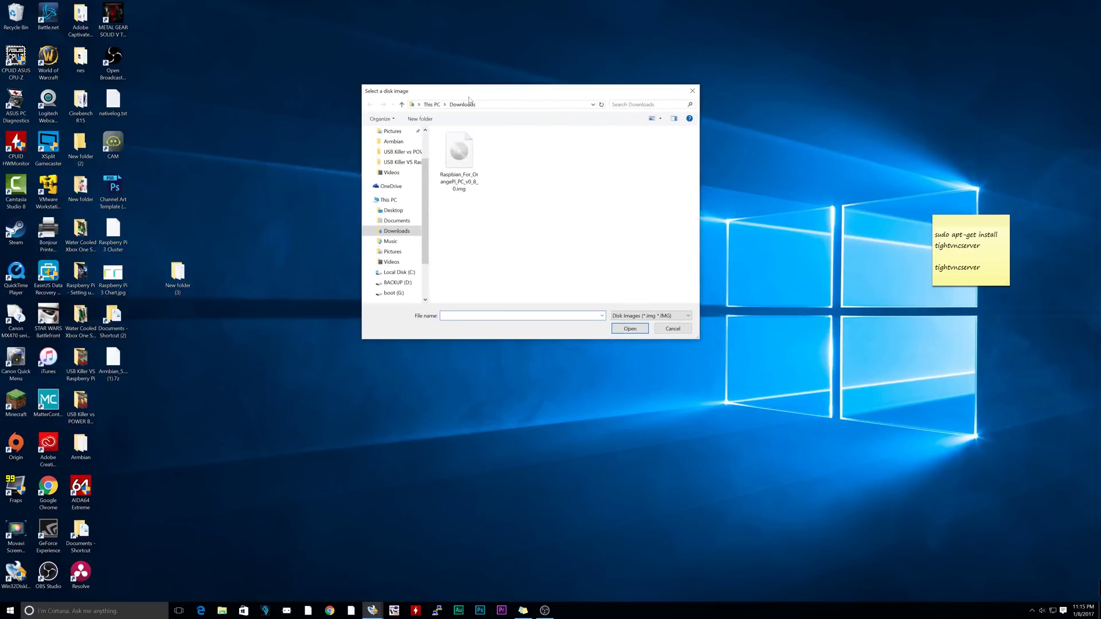
{"action": "left_click", "coordinate": [458, 152]}
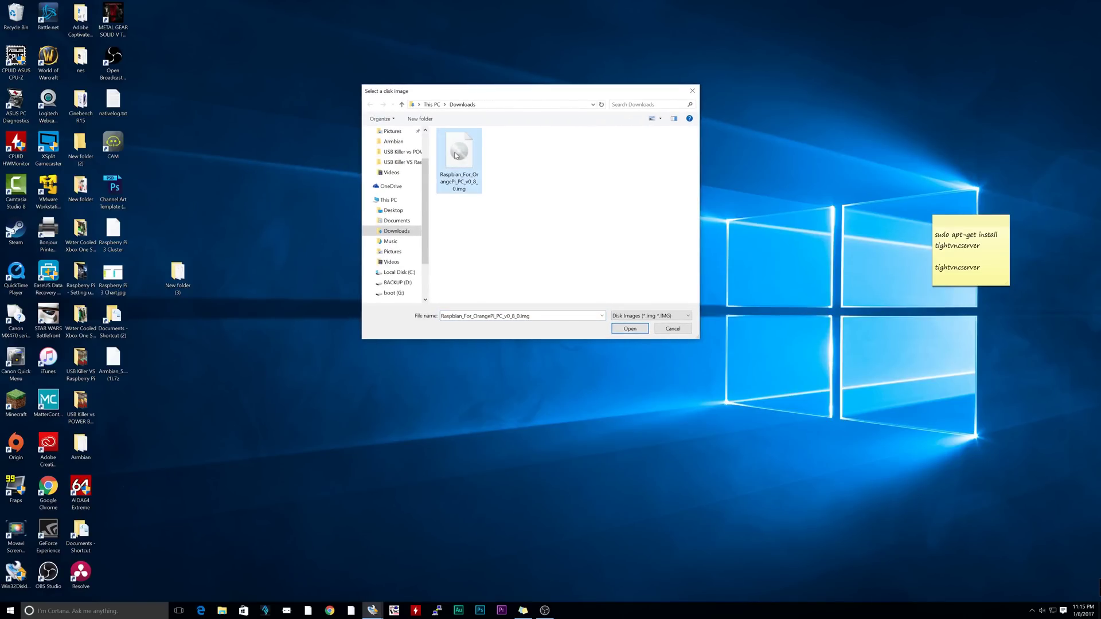
{"action": "left_click", "coordinate": [401, 212]}
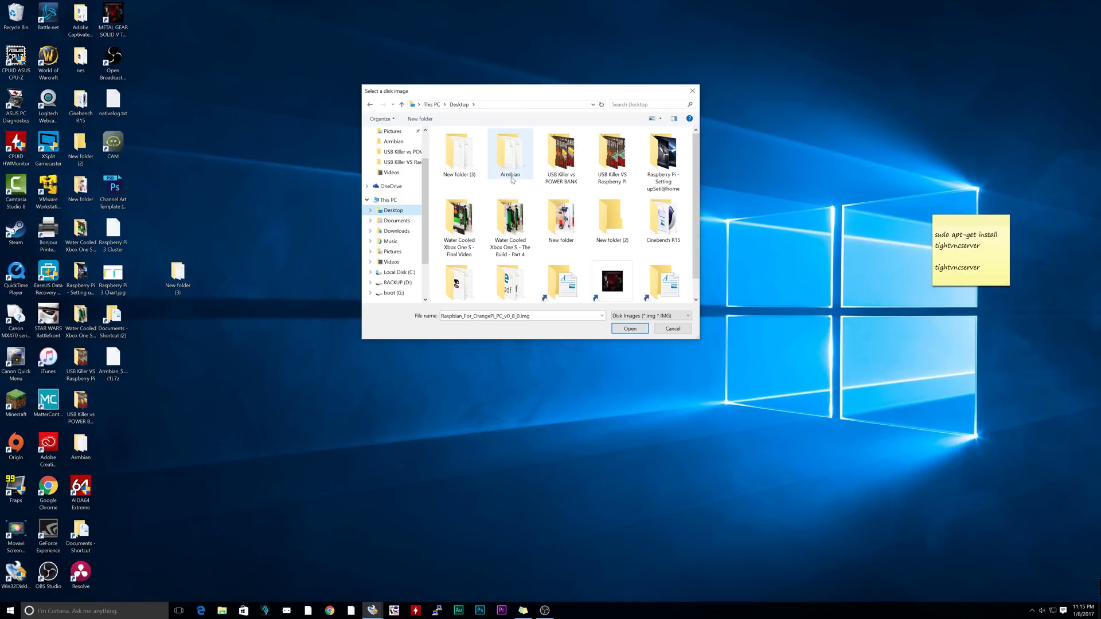
{"action": "double_click", "coordinate": [455, 169]}
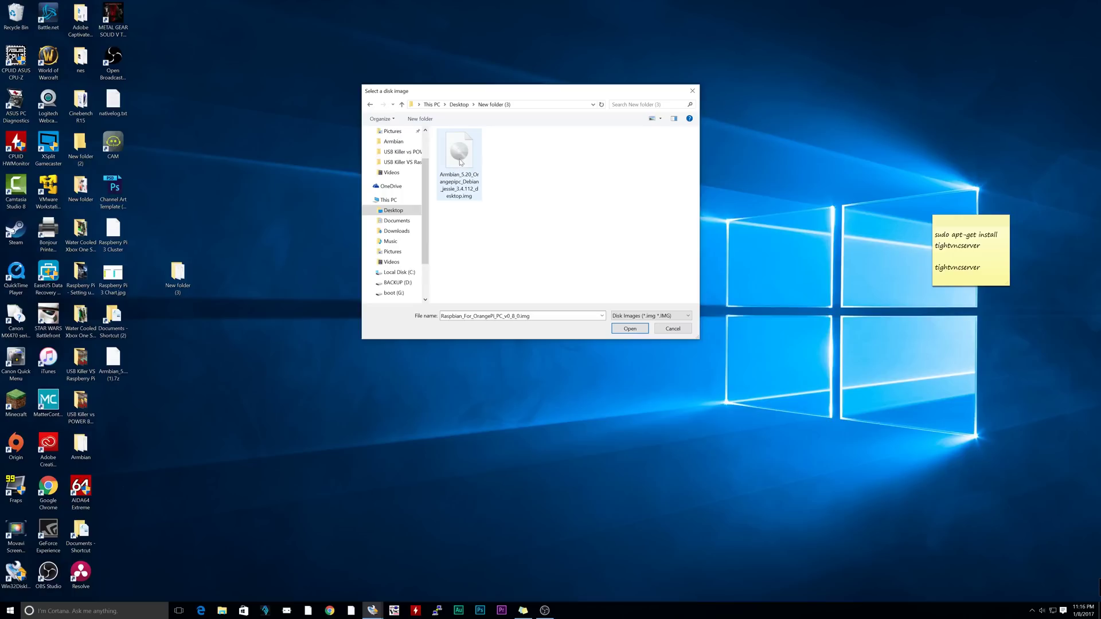
{"action": "left_click", "coordinate": [461, 159]}
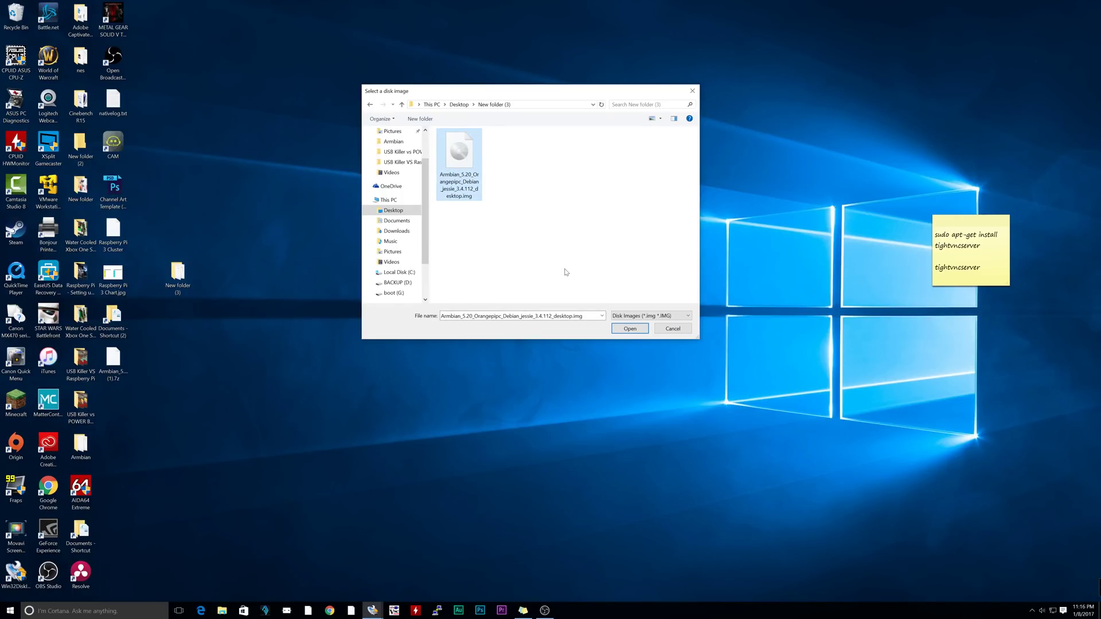
{"action": "left_click", "coordinate": [619, 330]}
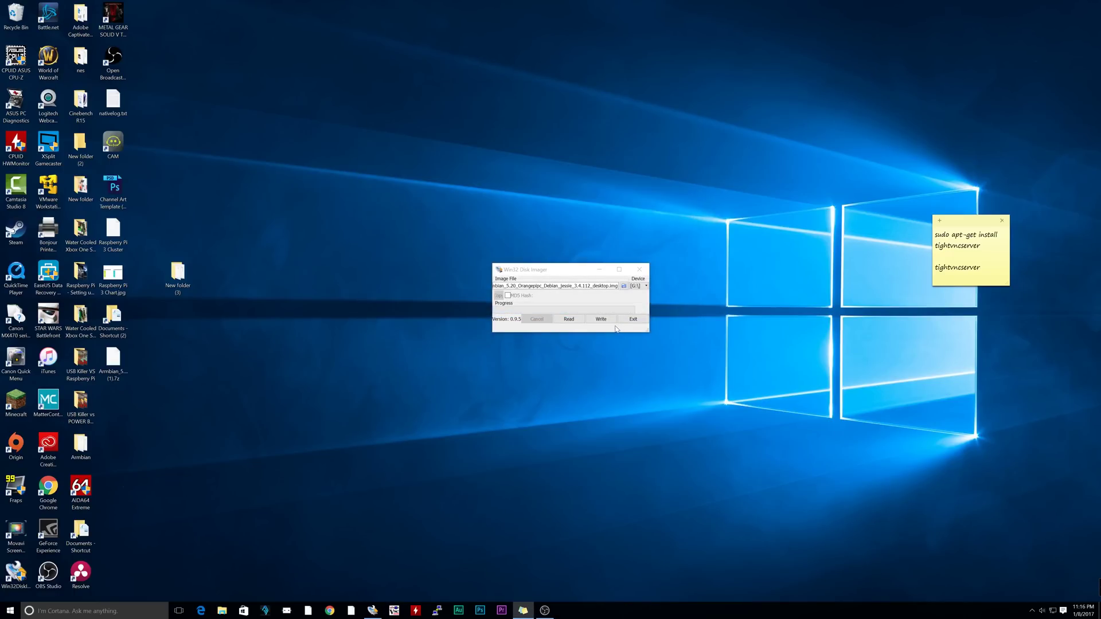
Write the image to the card, confirm the overwrite, and acknowledge the Write Successful notice
{"action": "left_click", "coordinate": [601, 319]}
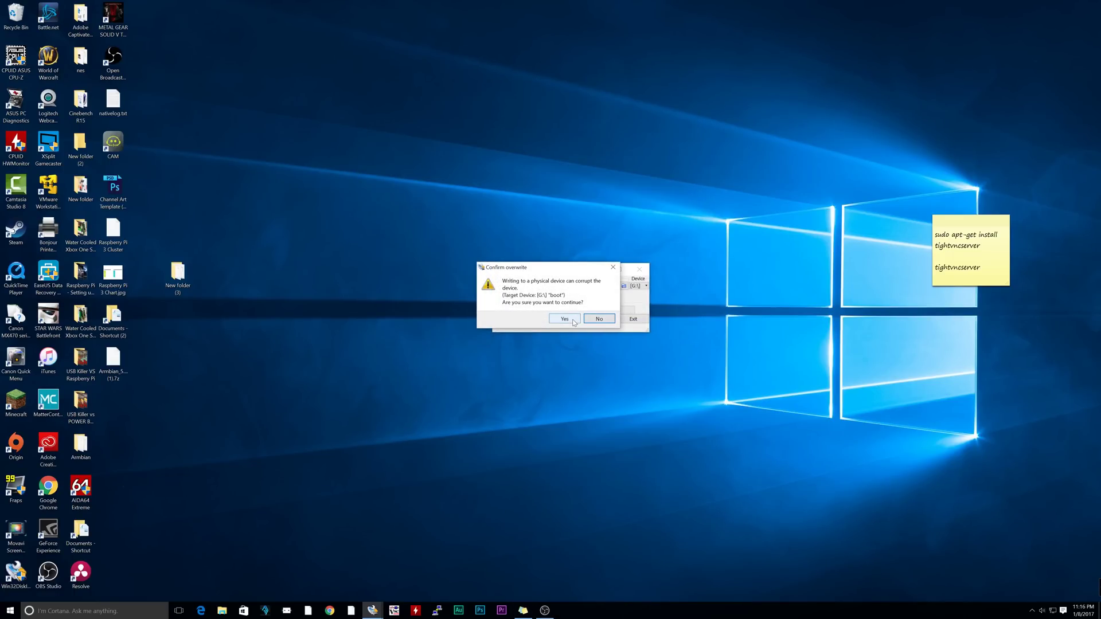
{"action": "left_click", "coordinate": [566, 321]}
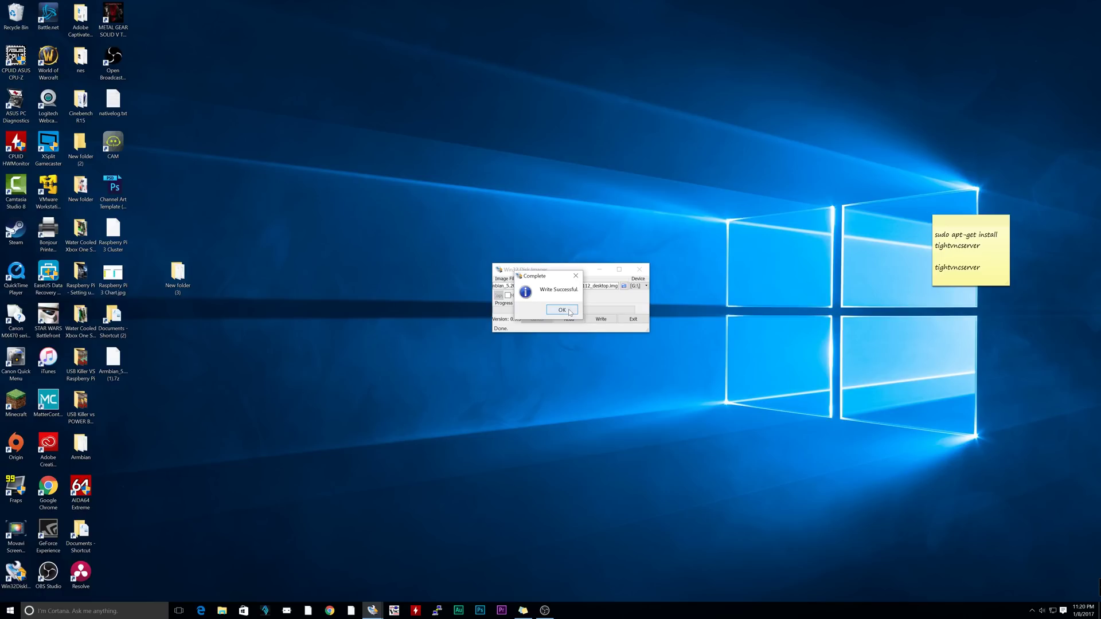
{"action": "left_click", "coordinate": [565, 310]}
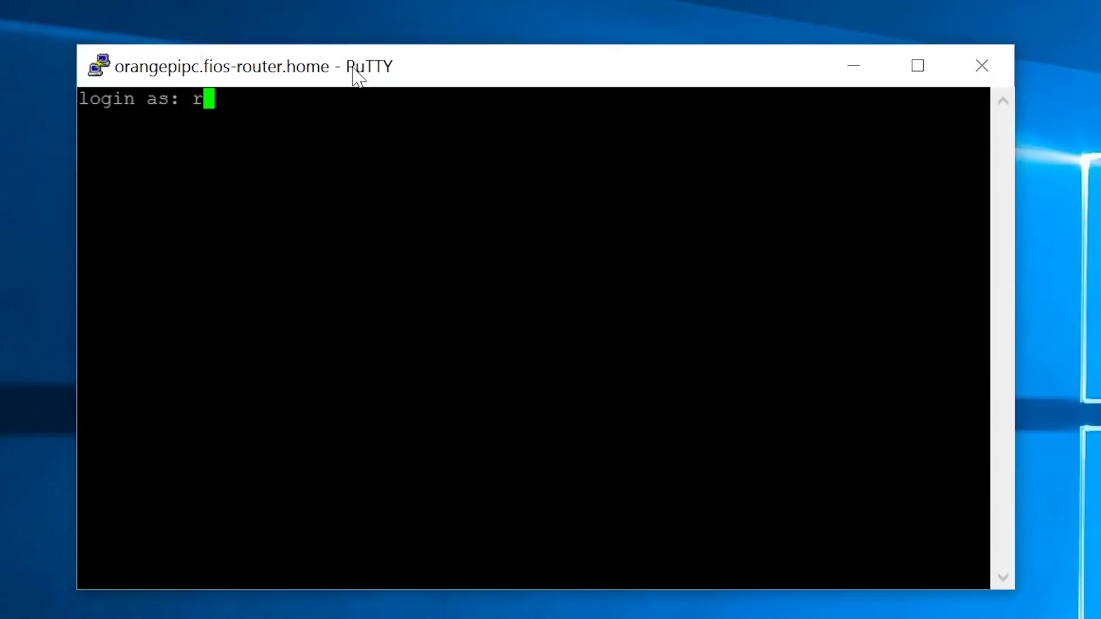
Log in as root with the default password and set a new root password
{"action": "key", "text": "Return"}
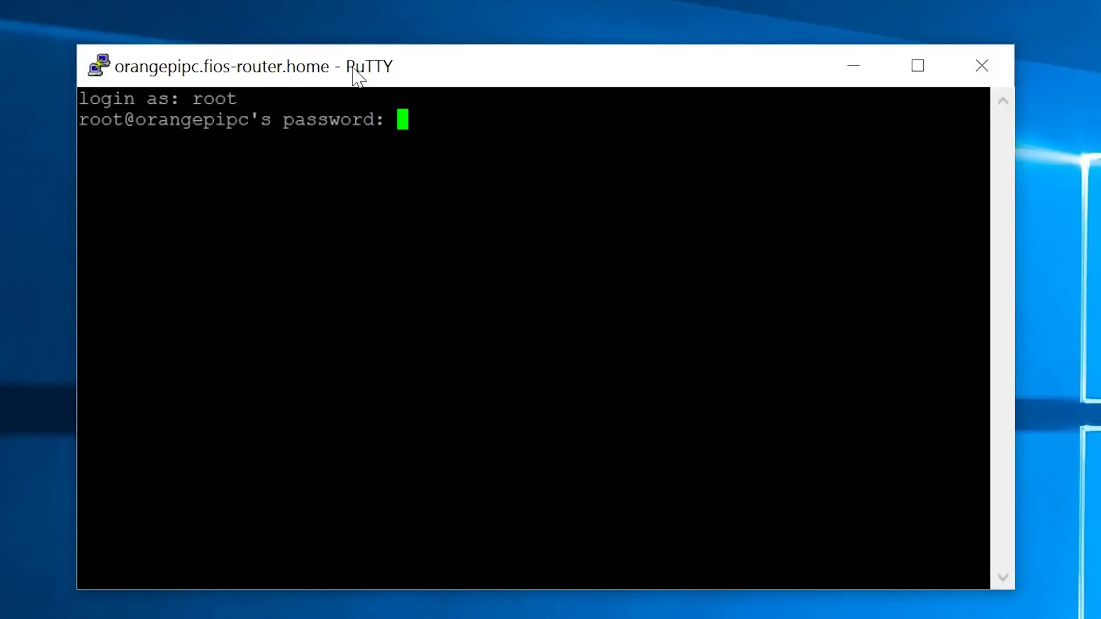
{"action": "key", "text": "Return"}
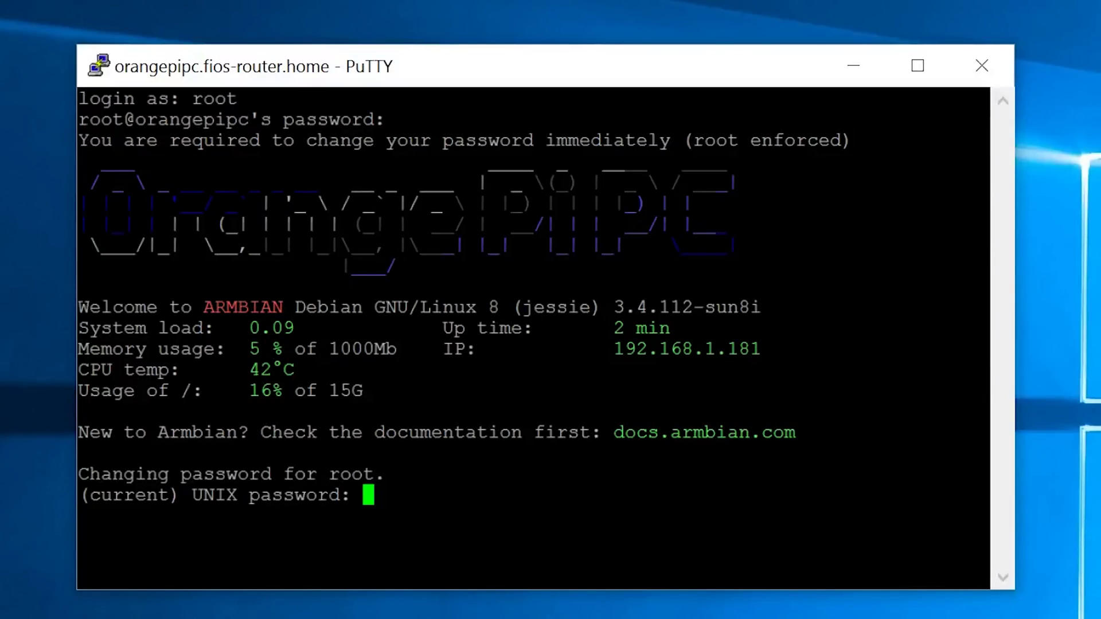
{"action": "key", "text": "Return"}
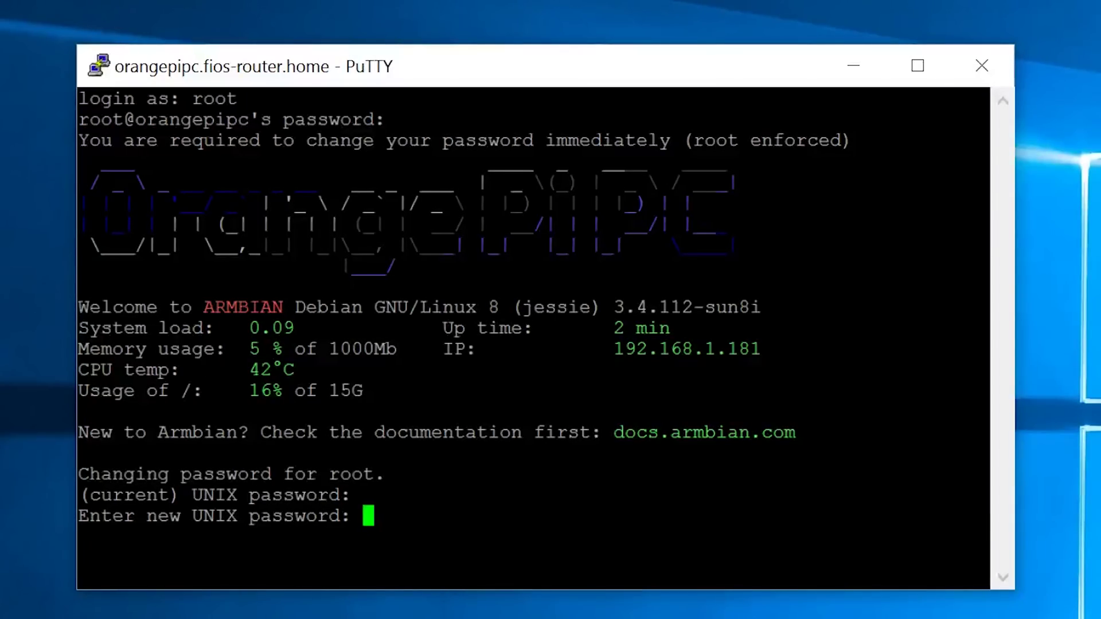
{"action": "key", "text": "Return"}
{"action": "key", "text": "Return"}
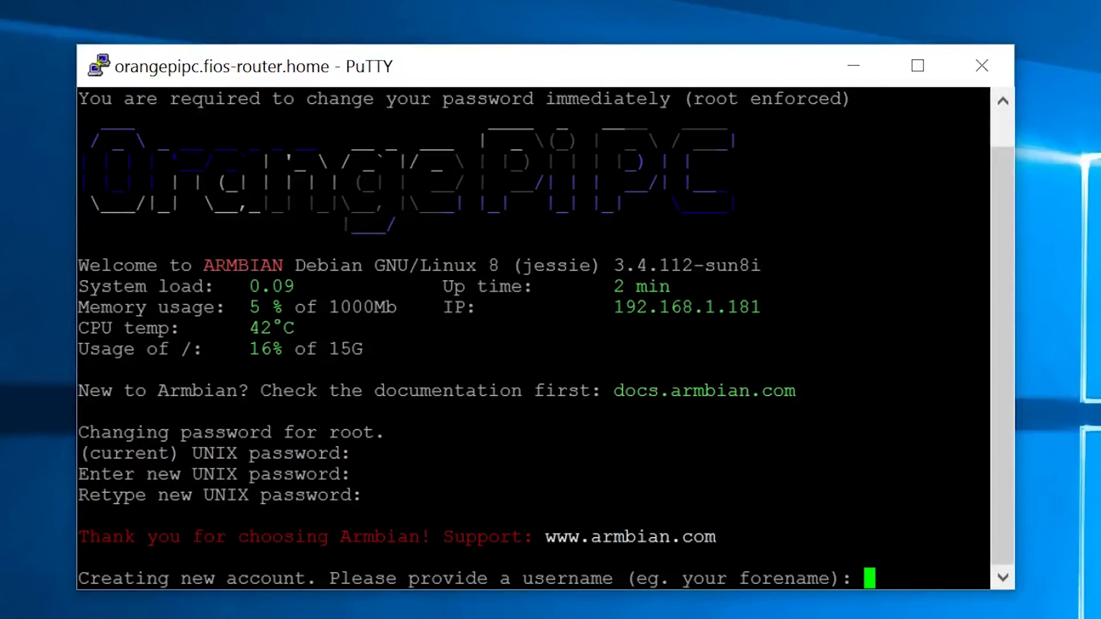
Create the new user with its username, password and full name, accepting remaining defaults
{"action": "type", "text": "rasim1"}
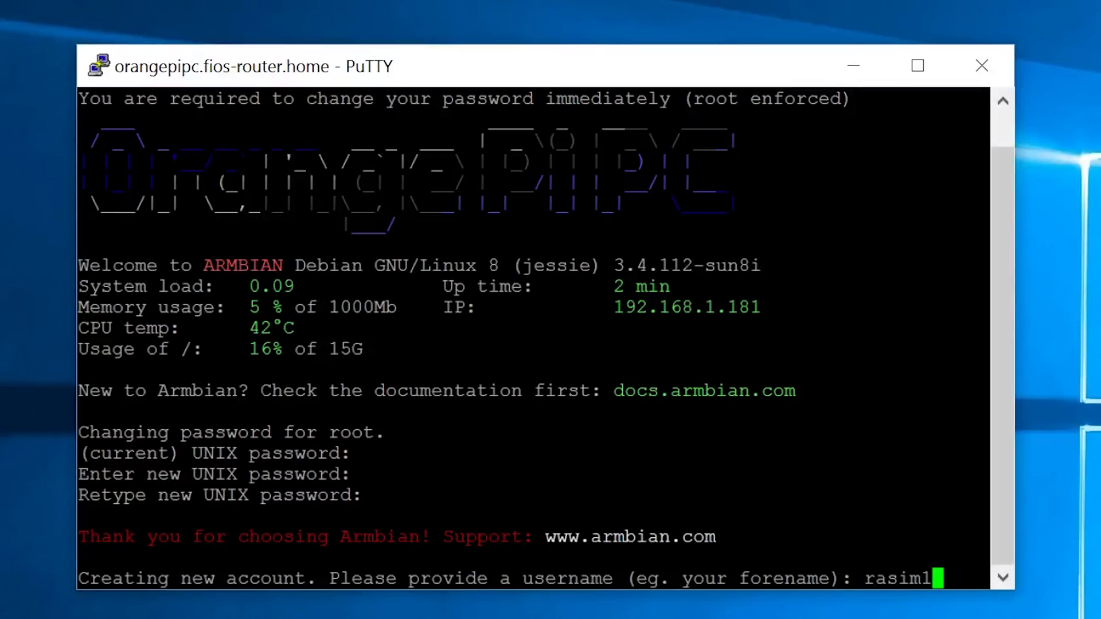
{"action": "key", "text": "Return"}
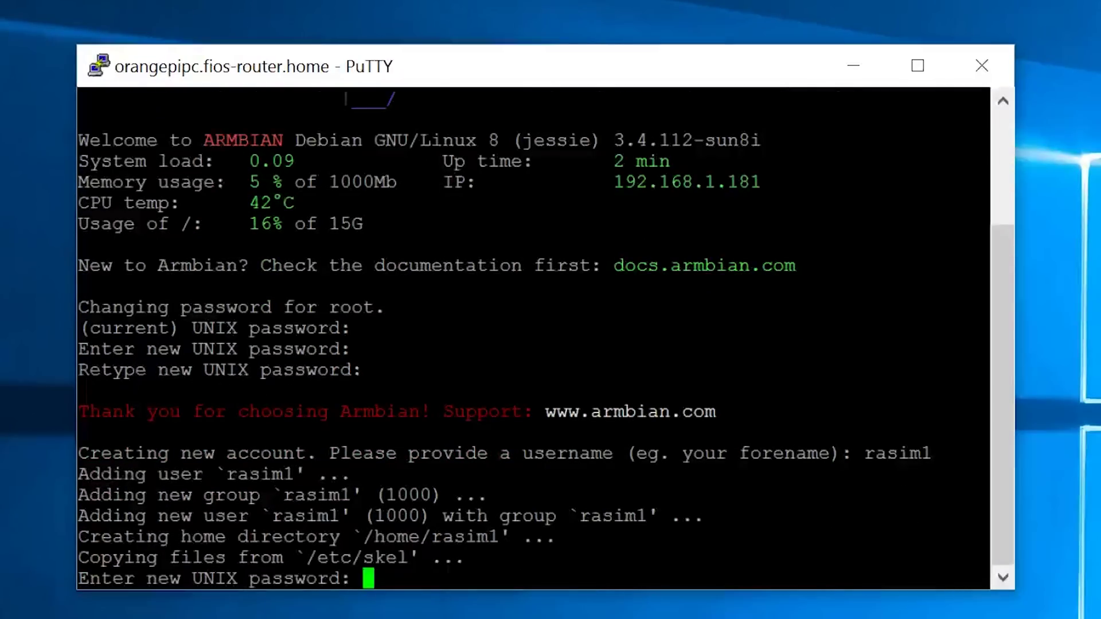
{"action": "key", "text": "Return"}
{"action": "key", "text": "Return"}
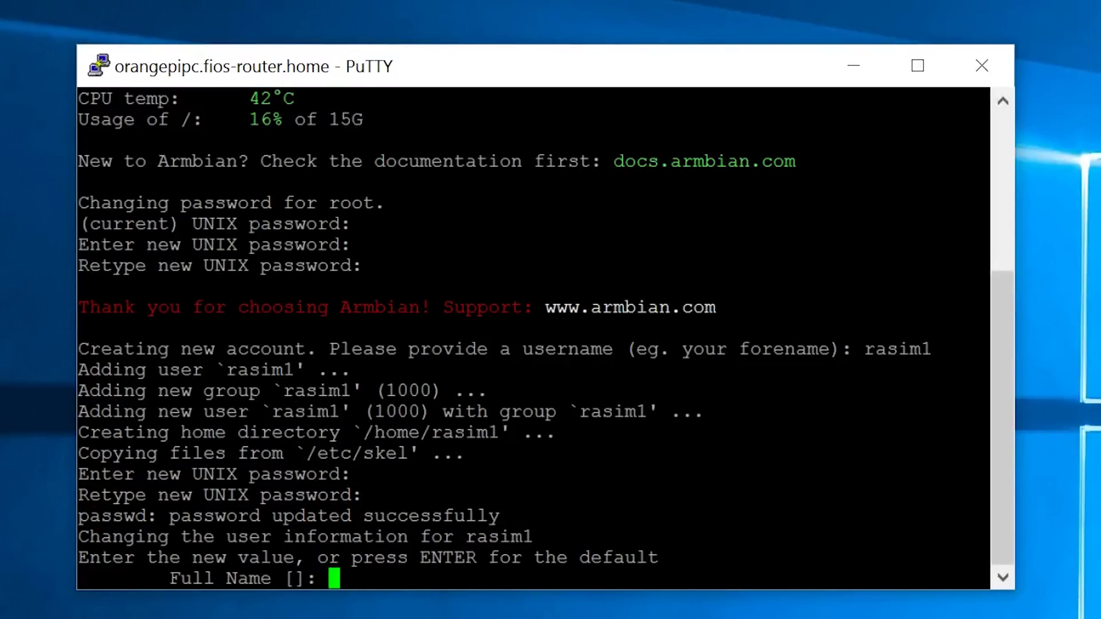
{"action": "type", "text": "Rasim Muratovic"}
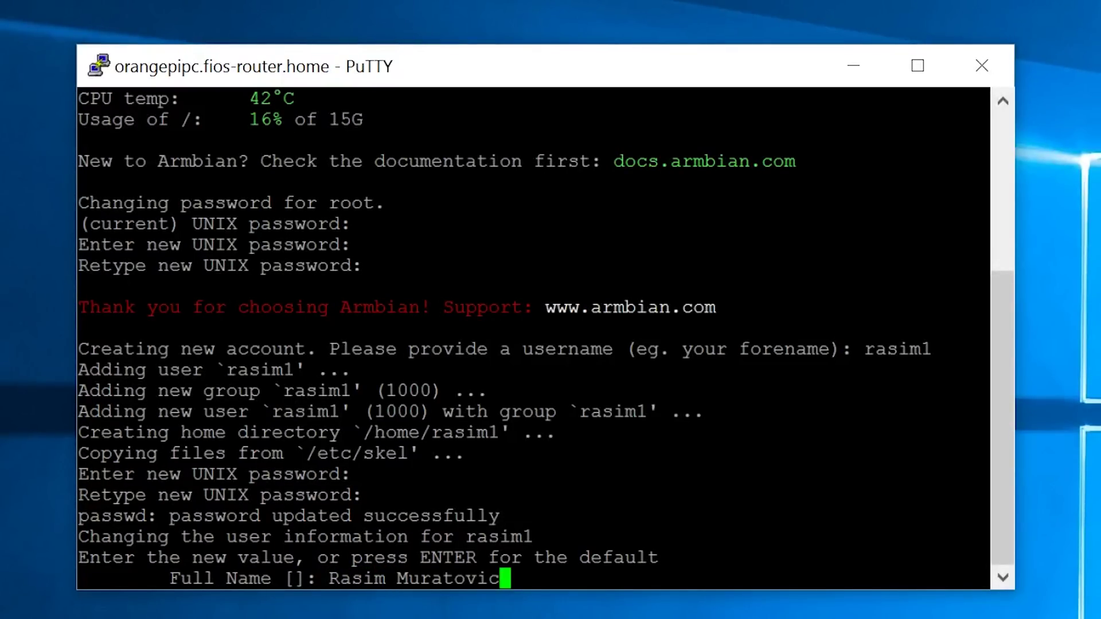
{"action": "key", "text": "Return"}
{"action": "key", "text": "Return"}
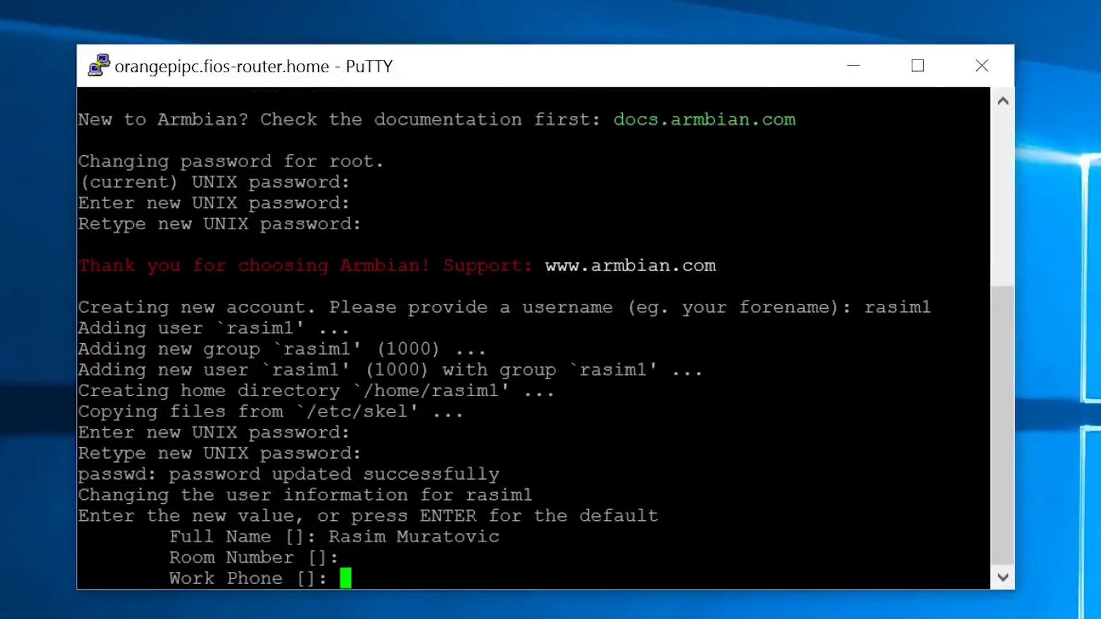
{"action": "key", "text": "Return"}
{"action": "key", "text": "Return"}
{"action": "key", "text": "Return"}
{"action": "key", "text": "Return"}
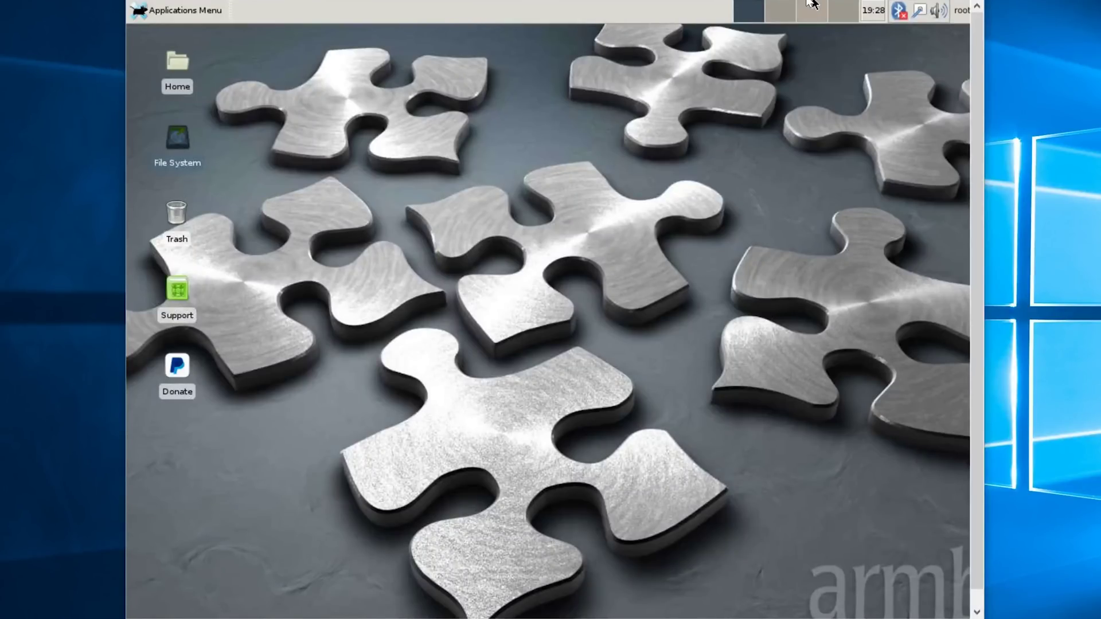
{"action": "left_click", "coordinate": [192, 10]}
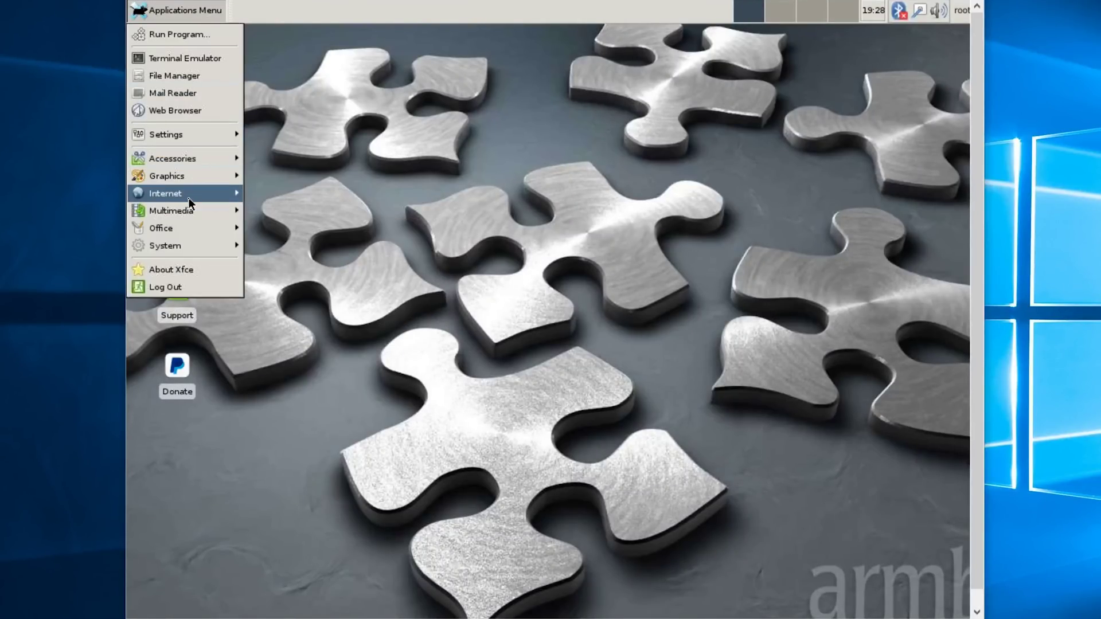
{"action": "mouse_move", "coordinate": [189, 195]}
{"action": "left_click", "coordinate": [299, 198]}
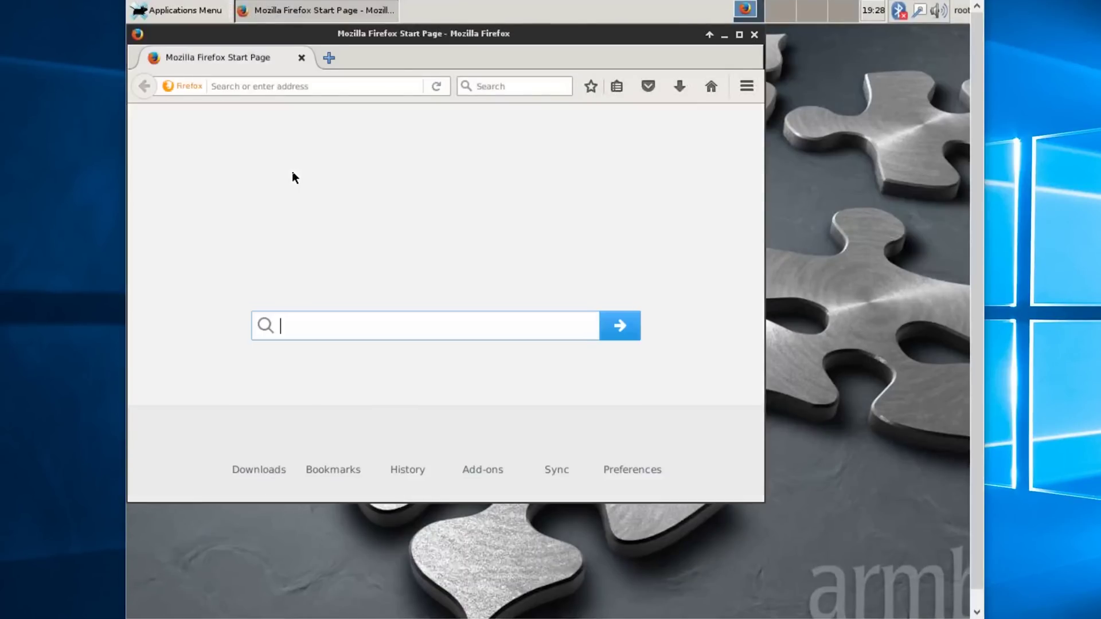
{"action": "left_click", "coordinate": [754, 34]}
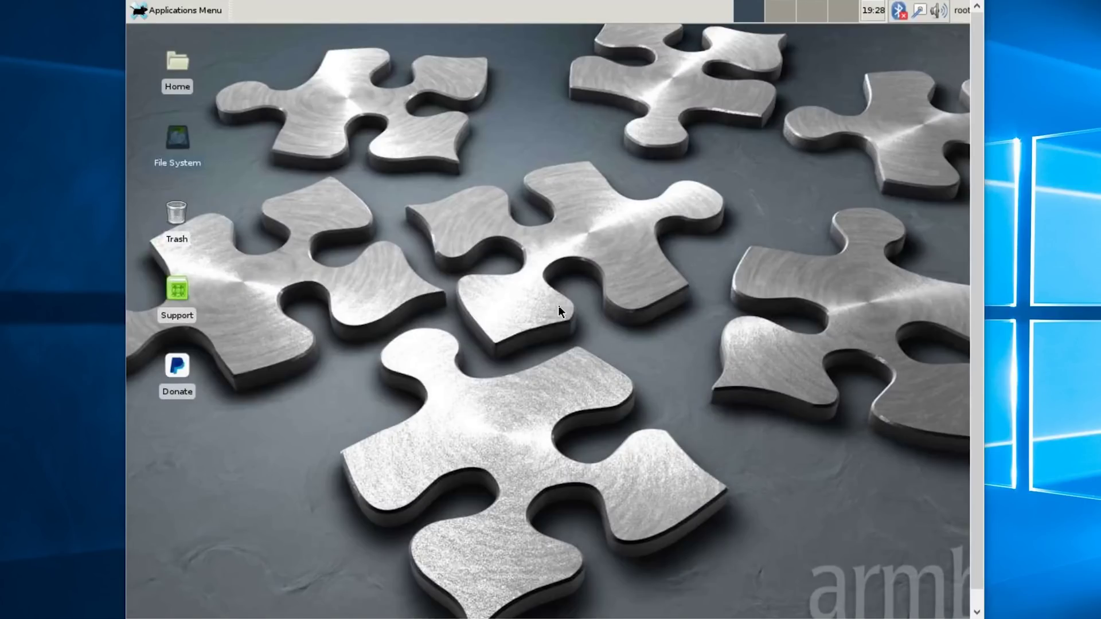
{"action": "left_click", "coordinate": [183, 10]}
{"action": "left_click", "coordinate": [352, 281]}
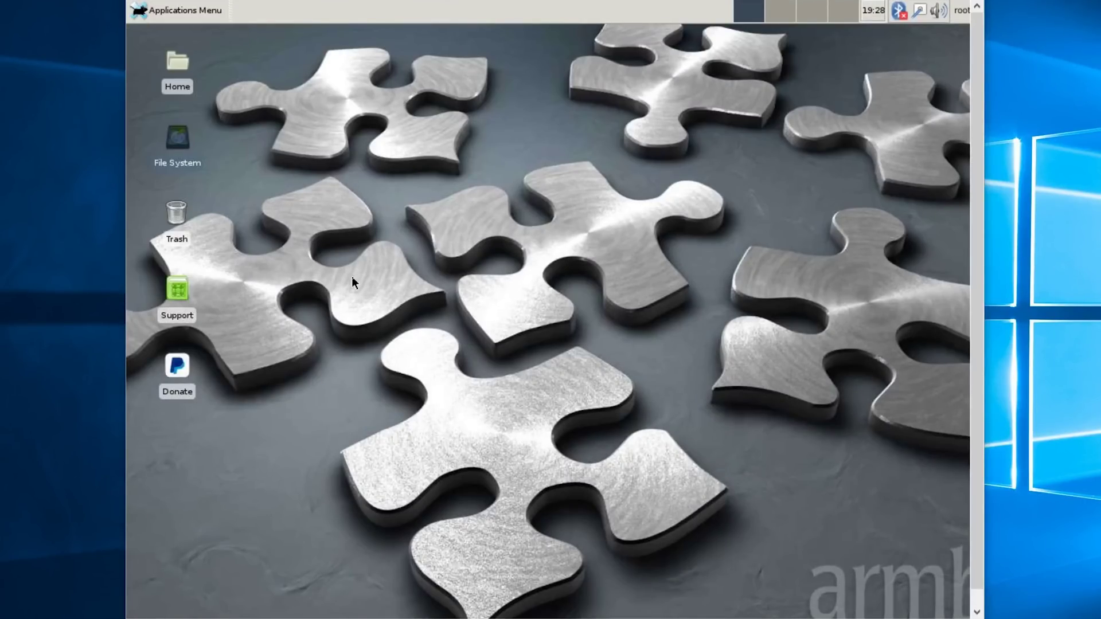